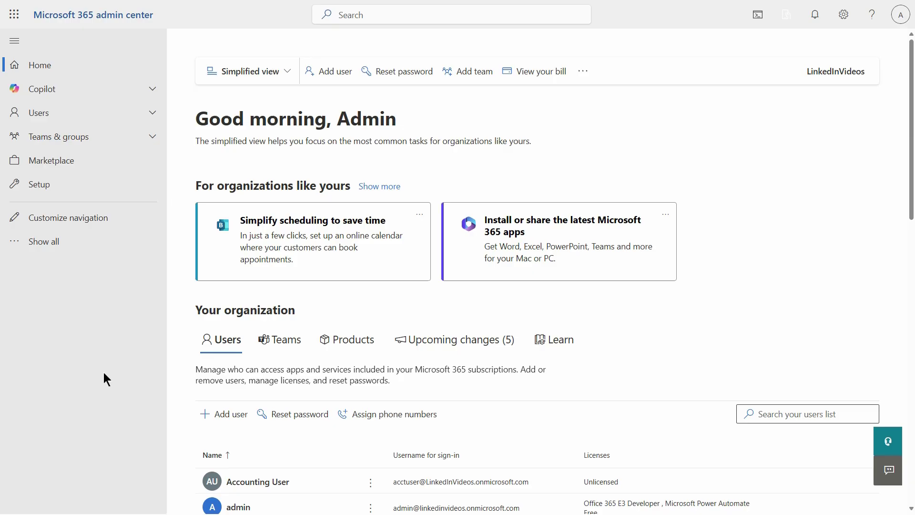
Expand the left navigation with Show all and scroll through every admin section
{"action": "left_click", "coordinate": [40, 241]}
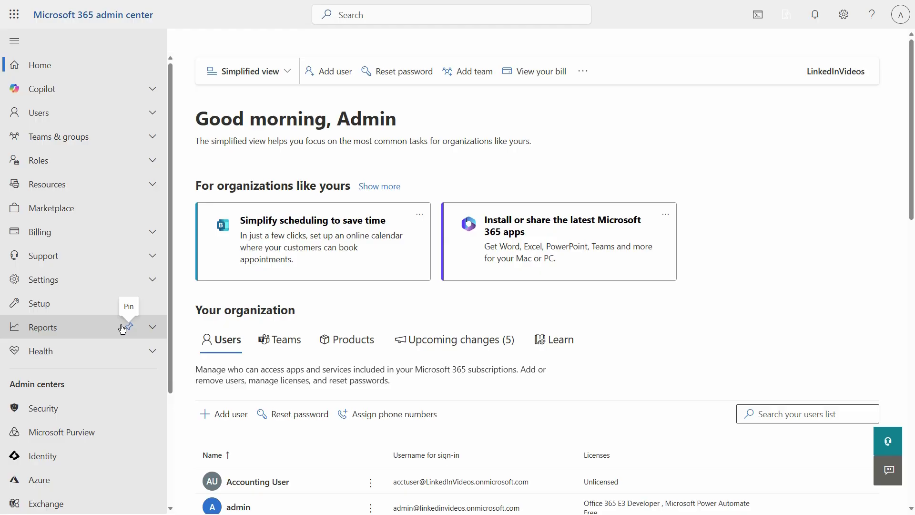
{"action": "scroll", "coordinate": [83, 394], "scroll_direction": "down", "scroll_amount": 3}
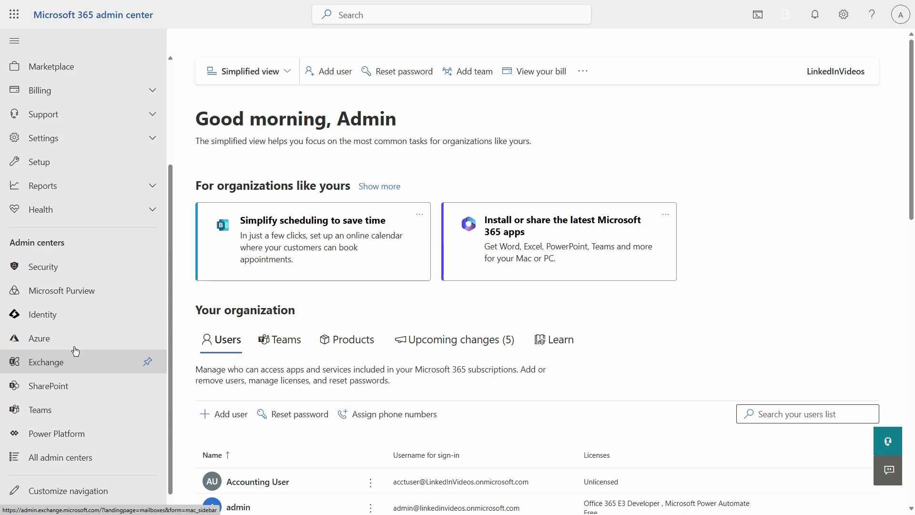
{"action": "scroll", "coordinate": [75, 350], "scroll_direction": "up", "scroll_amount": 3}
Search the Marketplace's All products catalogue for E3
{"action": "left_click", "coordinate": [50, 211]}
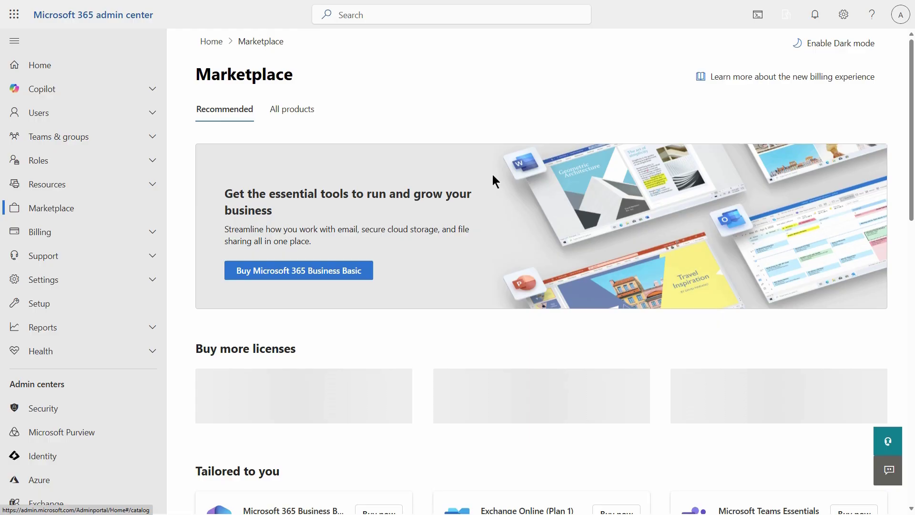
{"action": "left_click", "coordinate": [294, 109]}
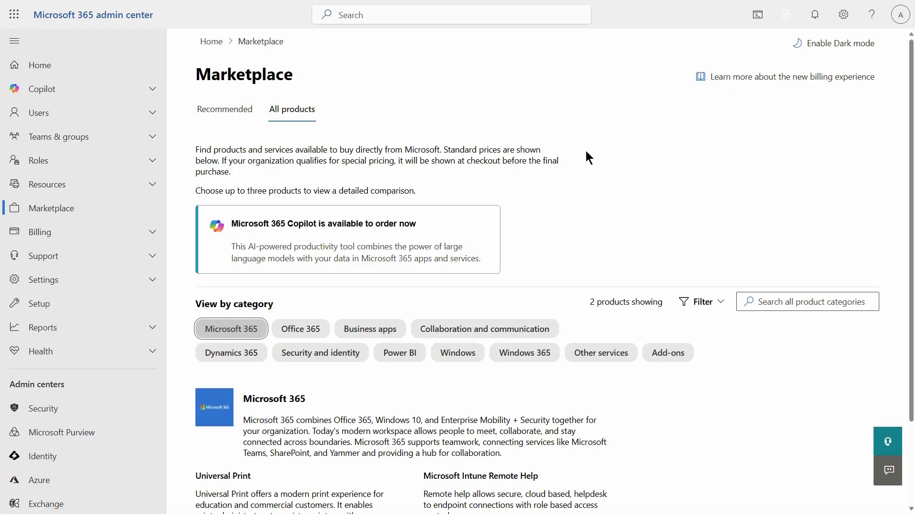
{"action": "left_click", "coordinate": [786, 302]}
{"action": "type", "text": "E3"}
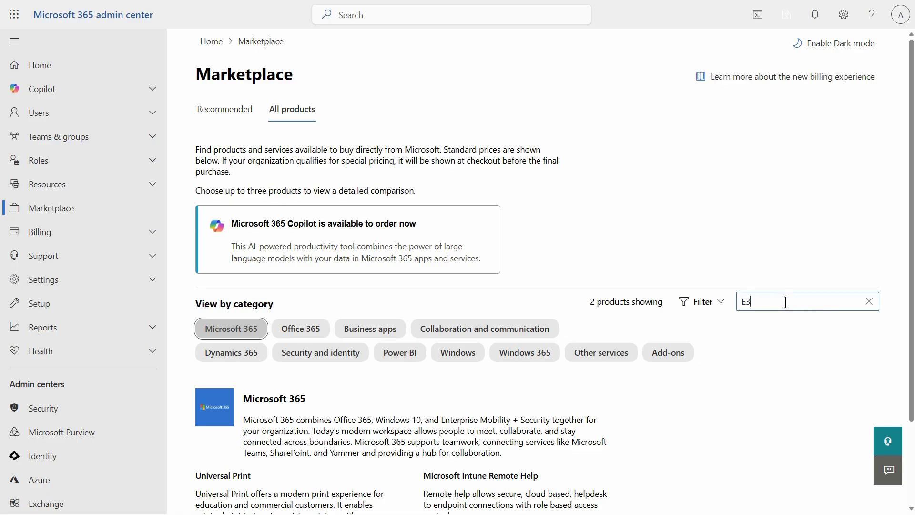
{"action": "key", "text": "Return"}
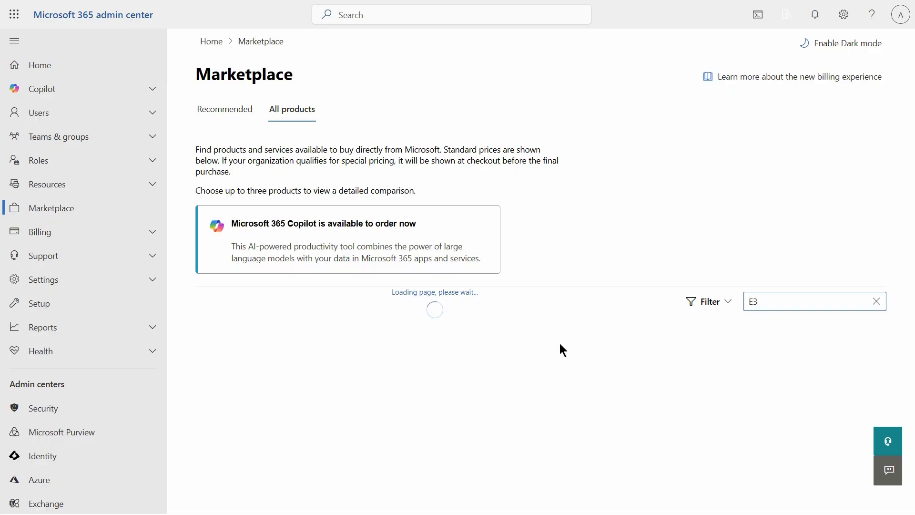
Scroll through the six E3 results, including Office 365 E3 Developer and Windows 10/11 Enterprise E3
{"action": "scroll", "coordinate": [543, 294], "scroll_direction": "down", "scroll_amount": 5}
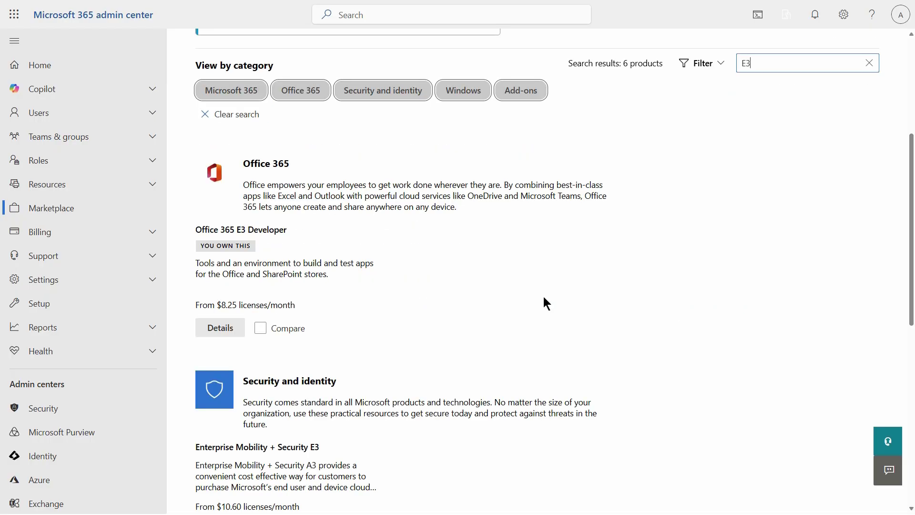
{"action": "scroll", "coordinate": [543, 297], "scroll_direction": "down", "scroll_amount": 2}
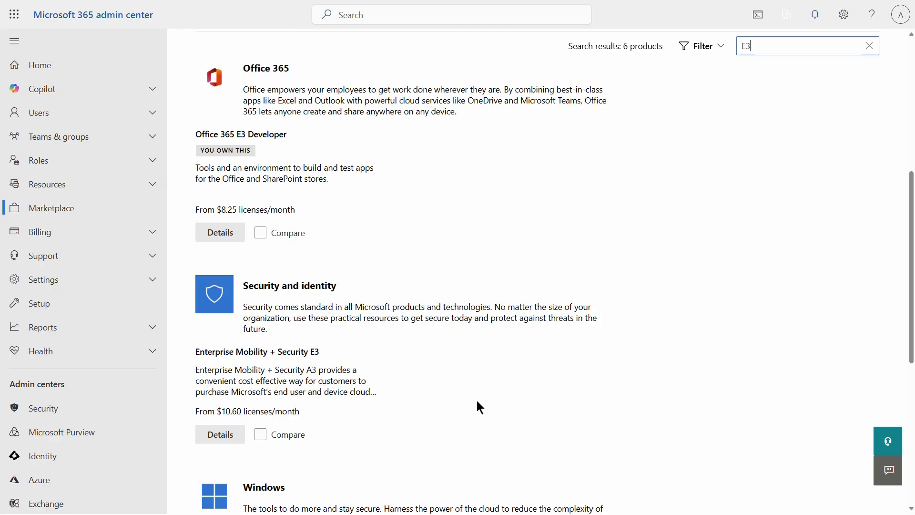
{"action": "scroll", "coordinate": [478, 408], "scroll_direction": "down", "scroll_amount": 2}
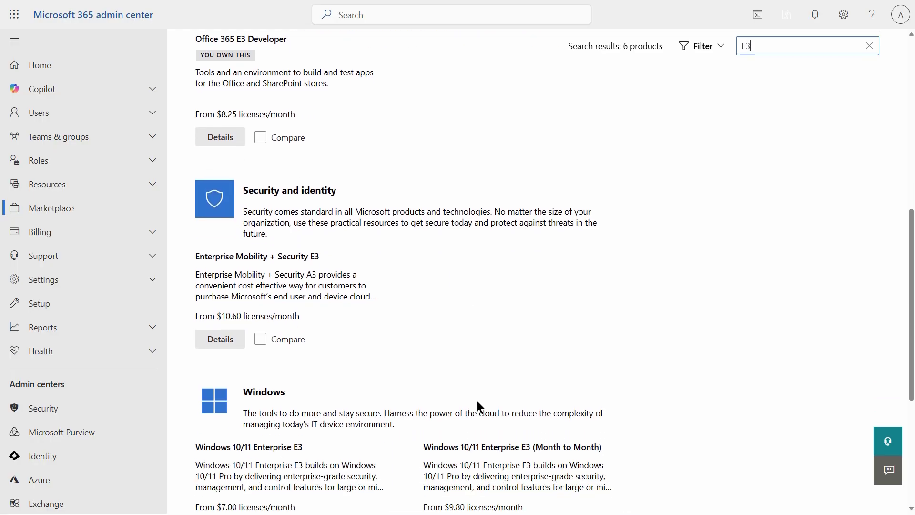
{"action": "scroll", "coordinate": [478, 406], "scroll_direction": "down", "scroll_amount": 2}
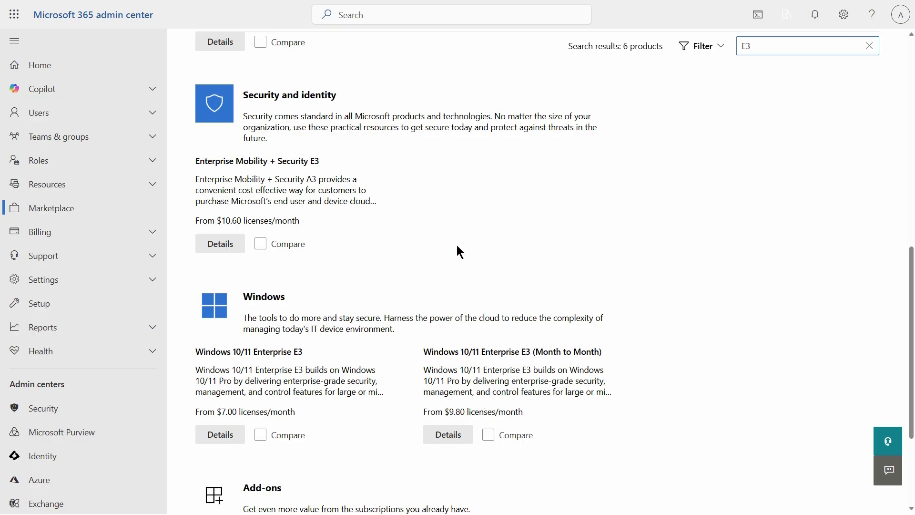
{"action": "scroll", "coordinate": [457, 245], "scroll_direction": "down", "scroll_amount": 3}
{"action": "scroll", "coordinate": [456, 245], "scroll_direction": "down", "scroll_amount": 1}
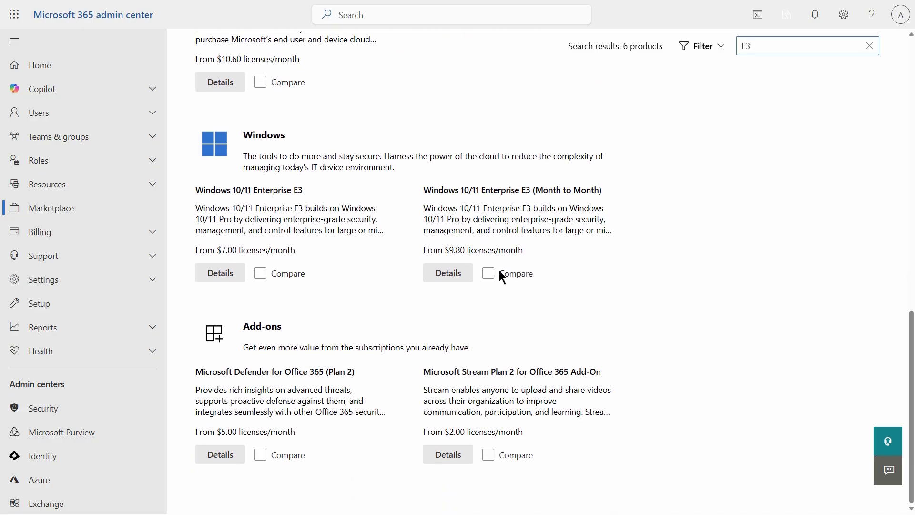
{"action": "scroll", "coordinate": [549, 306], "scroll_direction": "up", "scroll_amount": 9}
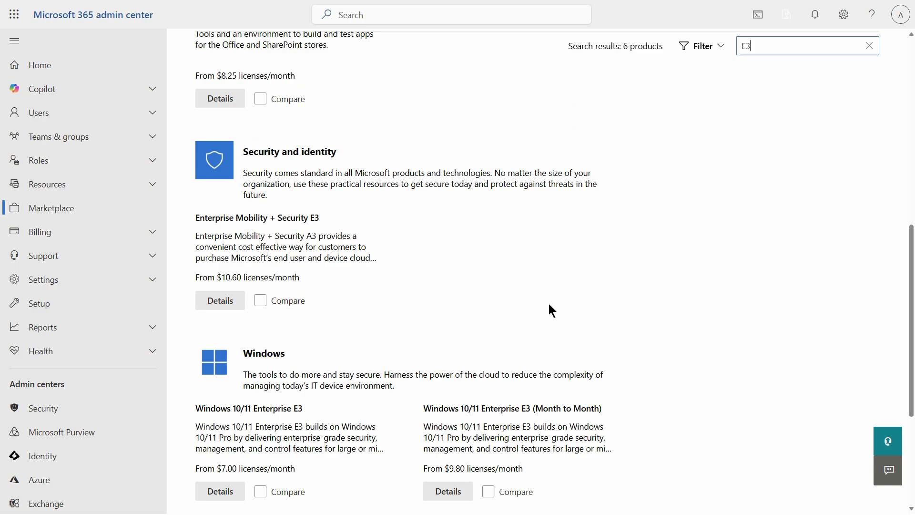
{"action": "scroll", "coordinate": [552, 311], "scroll_direction": "up", "scroll_amount": 2}
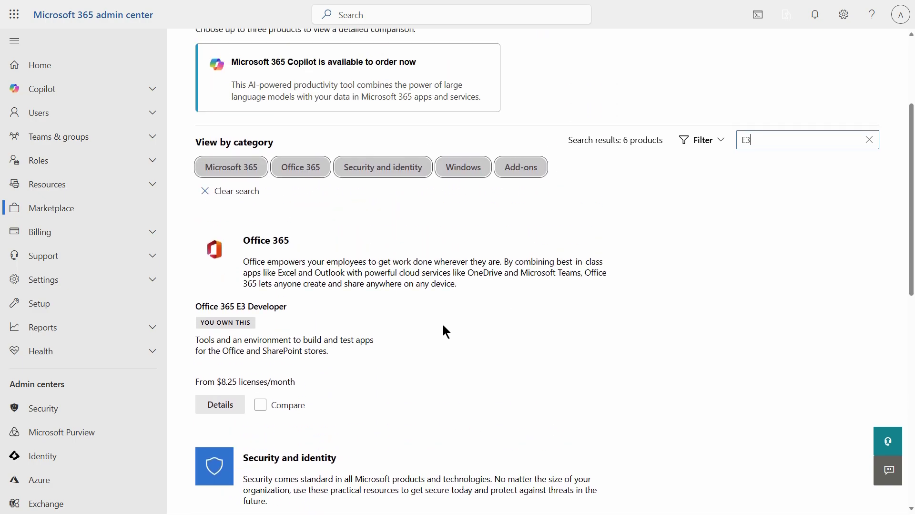
Open Office 365 E3 Developer's details and review its $8.25 licenses/month plan and app comparison
{"action": "left_click", "coordinate": [234, 405]}
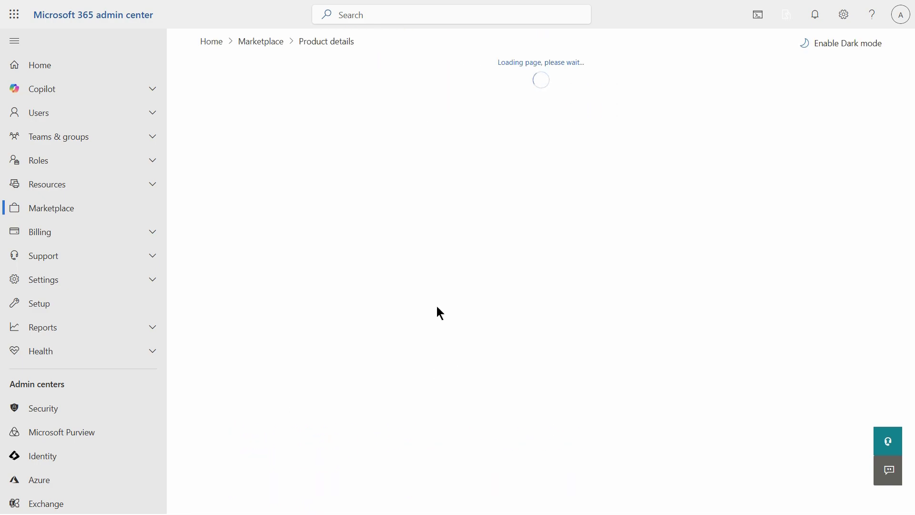
{"action": "scroll", "coordinate": [439, 309], "scroll_direction": "down", "scroll_amount": 4}
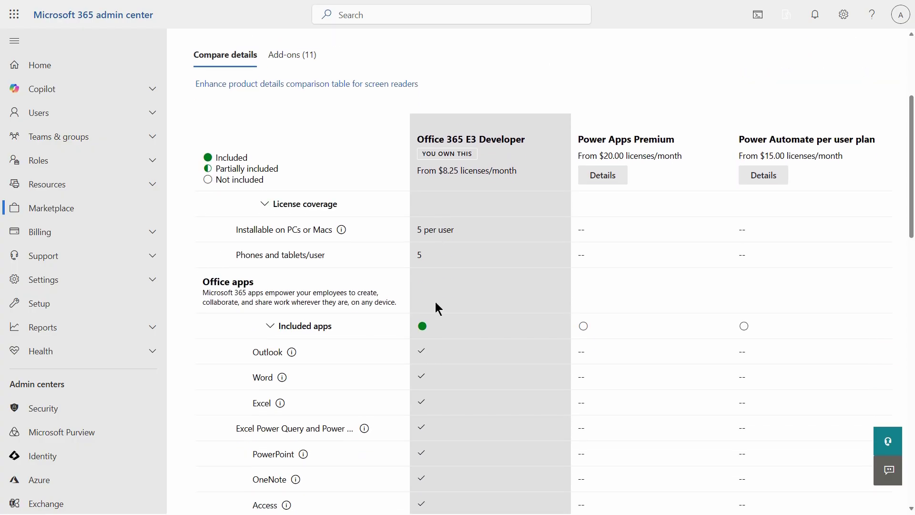
{"action": "scroll", "coordinate": [438, 308], "scroll_direction": "down", "scroll_amount": 1}
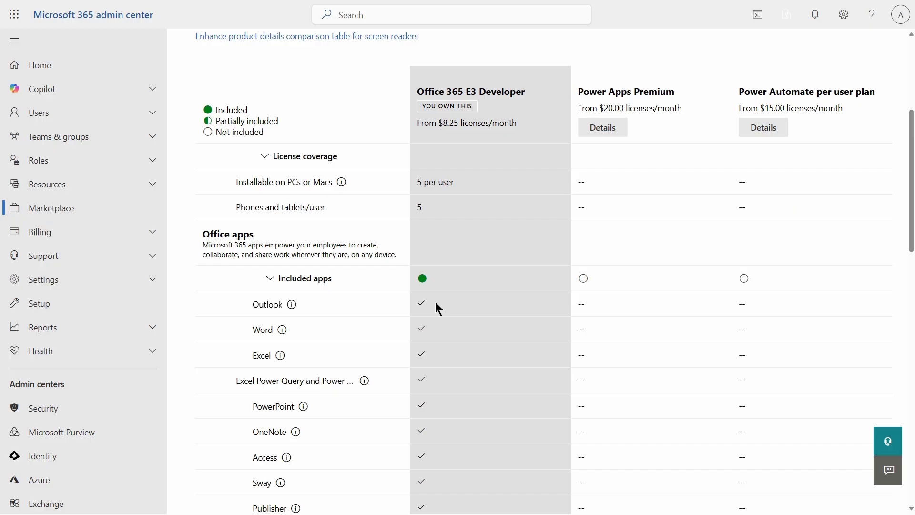
{"action": "scroll", "coordinate": [439, 308], "scroll_direction": "down", "scroll_amount": 1}
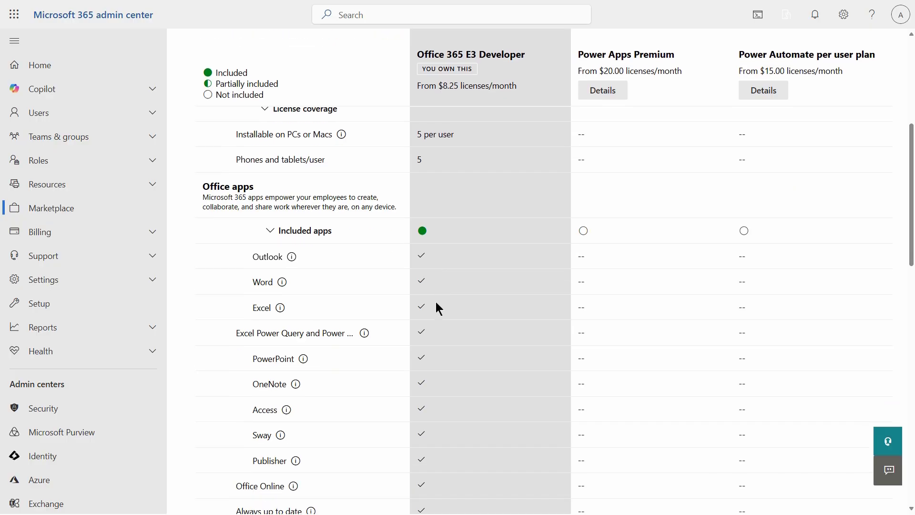
{"action": "scroll", "coordinate": [439, 309], "scroll_direction": "down", "scroll_amount": 1}
{"action": "scroll", "coordinate": [439, 309], "scroll_direction": "down", "scroll_amount": 3}
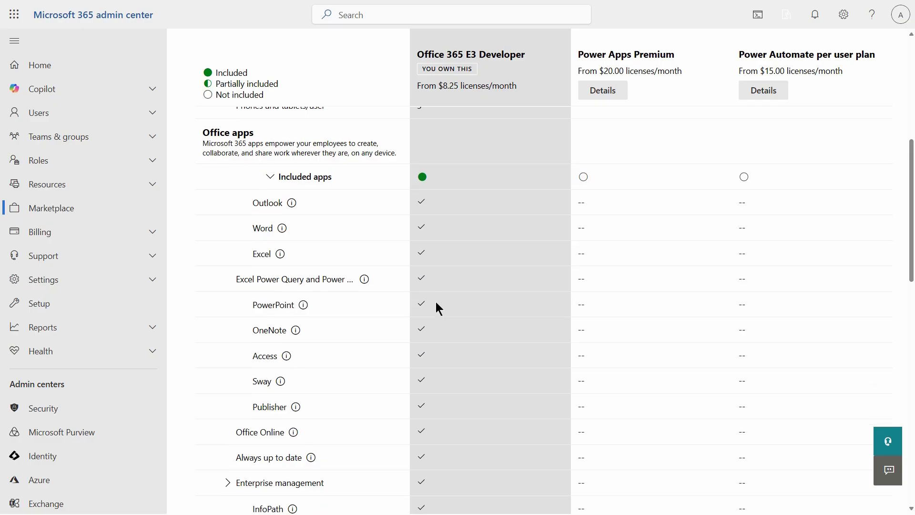
{"action": "scroll", "coordinate": [436, 302], "scroll_direction": "down", "scroll_amount": 4}
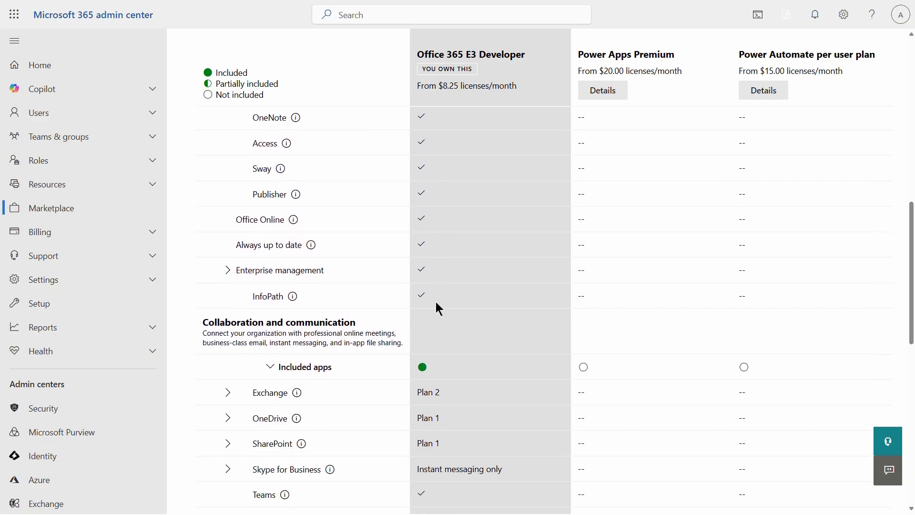
{"action": "scroll", "coordinate": [436, 302], "scroll_direction": "down", "scroll_amount": 2}
{"action": "scroll", "coordinate": [436, 302], "scroll_direction": "down", "scroll_amount": 6}
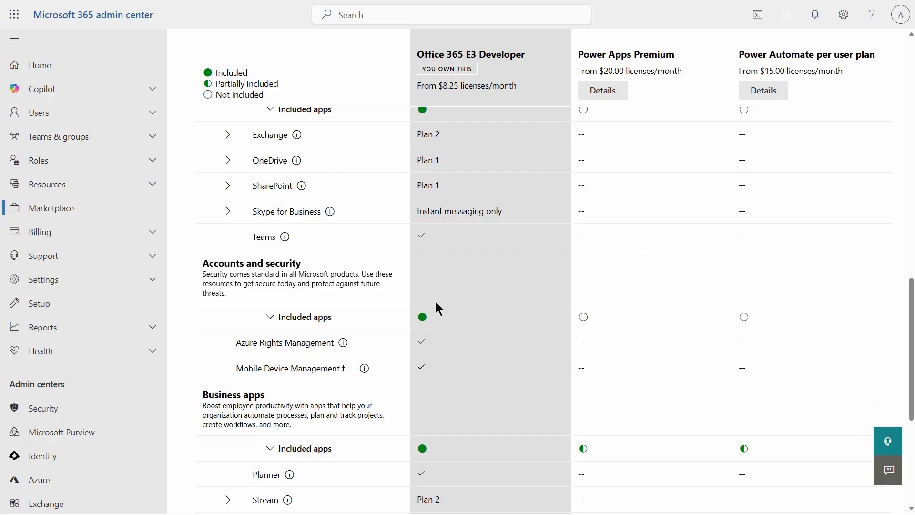
{"action": "scroll", "coordinate": [436, 302], "scroll_direction": "up", "scroll_amount": 14}
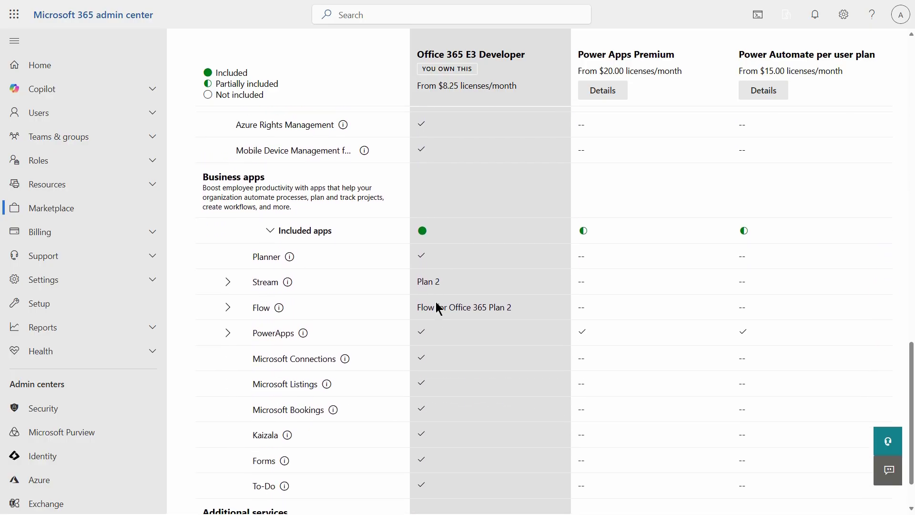
{"action": "scroll", "coordinate": [436, 302], "scroll_direction": "up", "scroll_amount": 6}
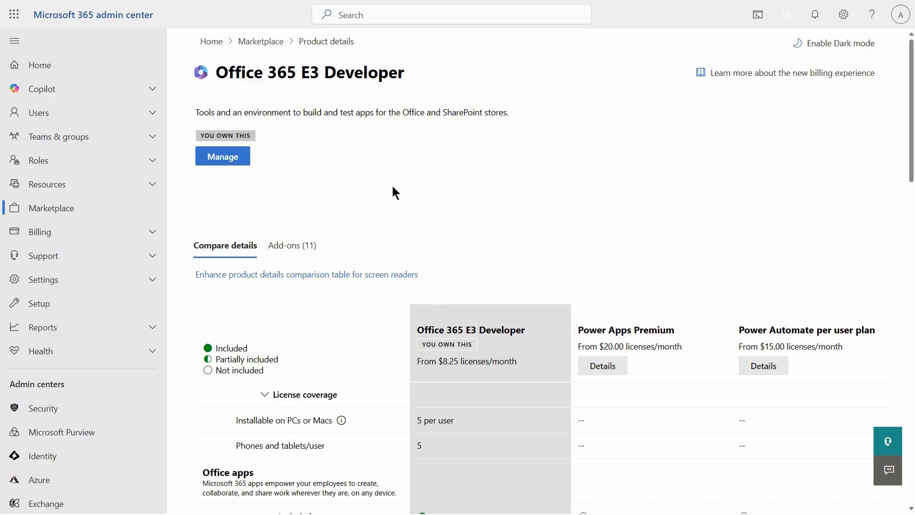
Open the Buy more licenses panel from the Office 365 E3 Developer subscription's Manage page
{"action": "left_click", "coordinate": [247, 159]}
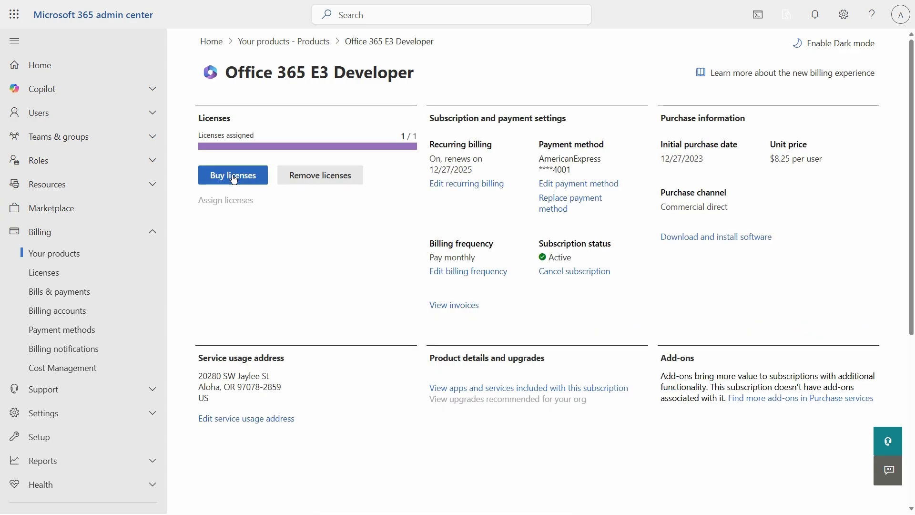
{"action": "left_click", "coordinate": [234, 180]}
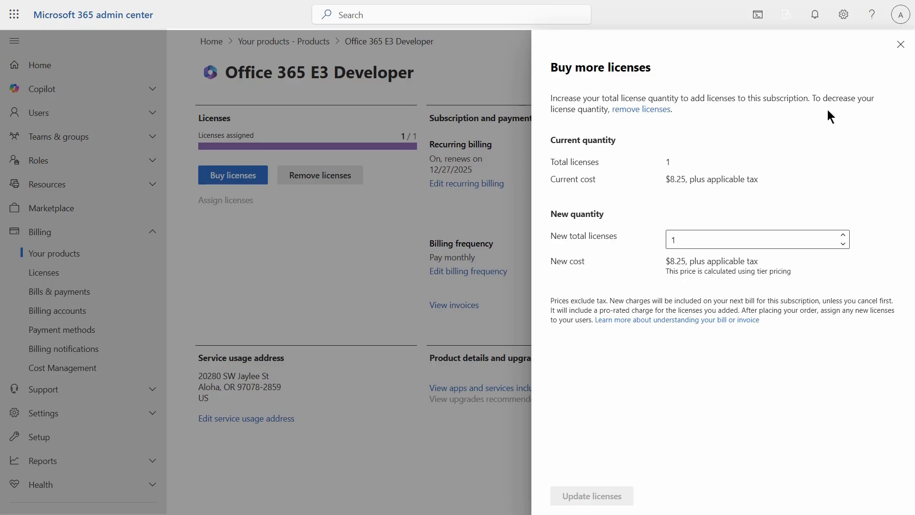
Close the purchase panel and open the user's account from Users > Active users
{"action": "left_click", "coordinate": [901, 45]}
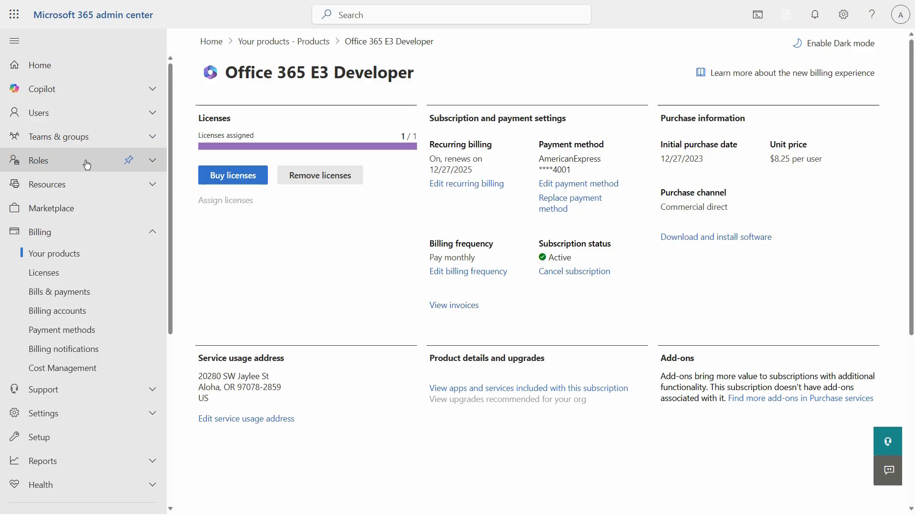
{"action": "left_click", "coordinate": [153, 114]}
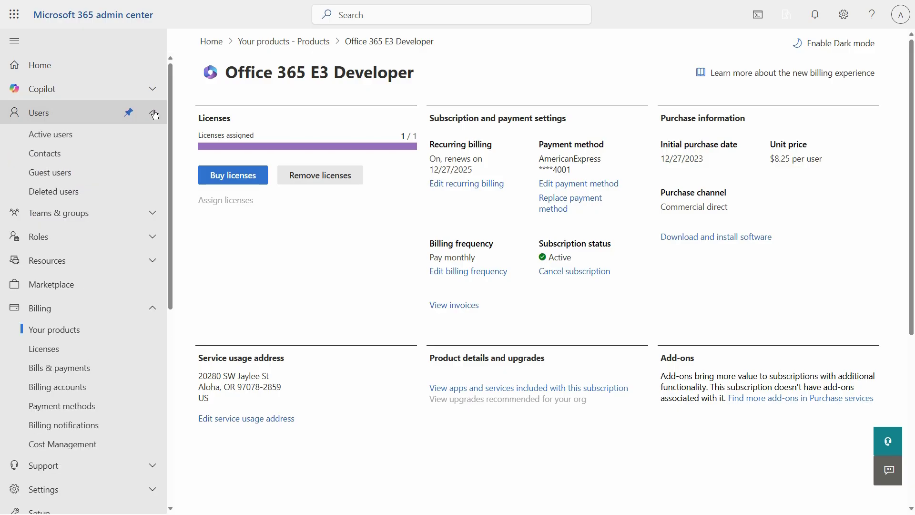
{"action": "left_click", "coordinate": [67, 134]}
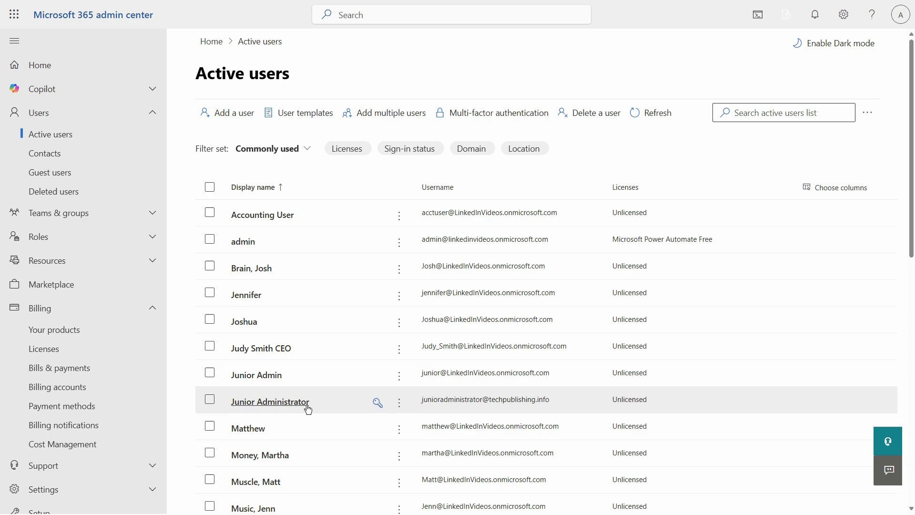
{"action": "left_click", "coordinate": [247, 428]}
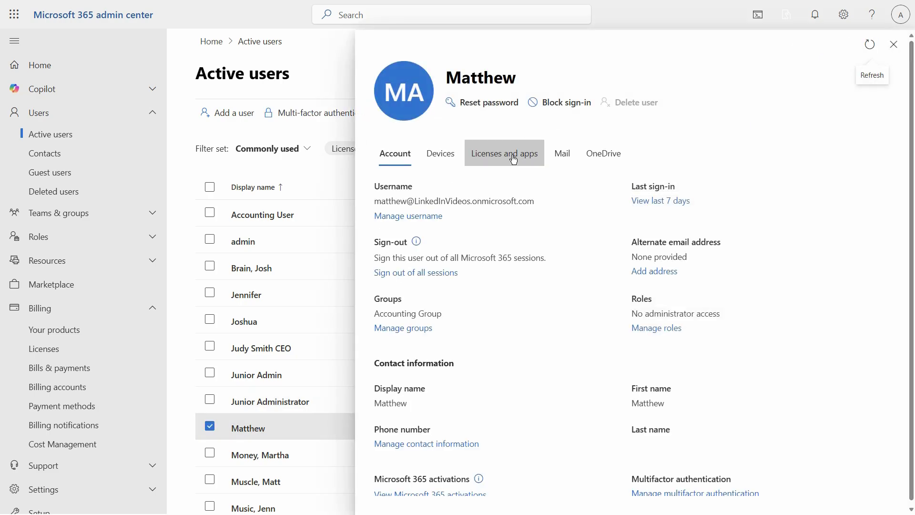
Check Office 365 E3 Developer under Licenses and apps and save the changes
{"action": "left_click", "coordinate": [505, 157]}
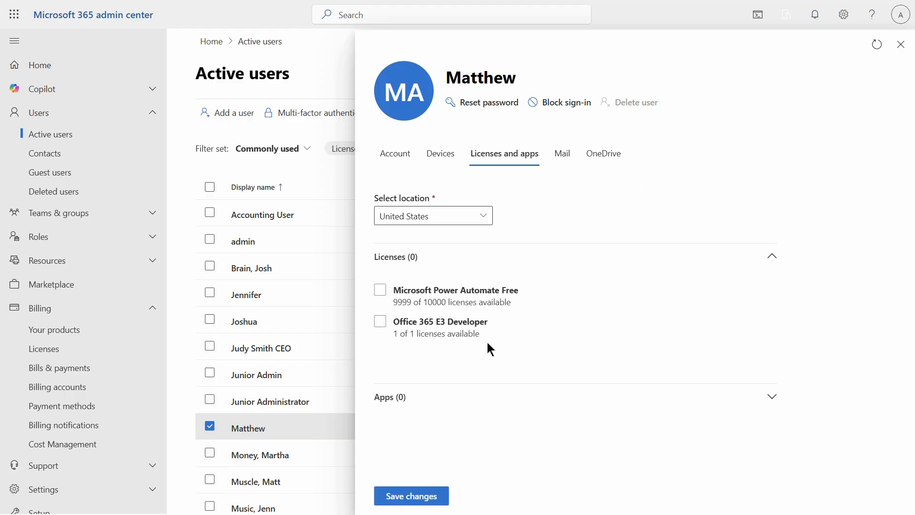
{"action": "left_click", "coordinate": [380, 326]}
{"action": "left_click", "coordinate": [389, 496]}
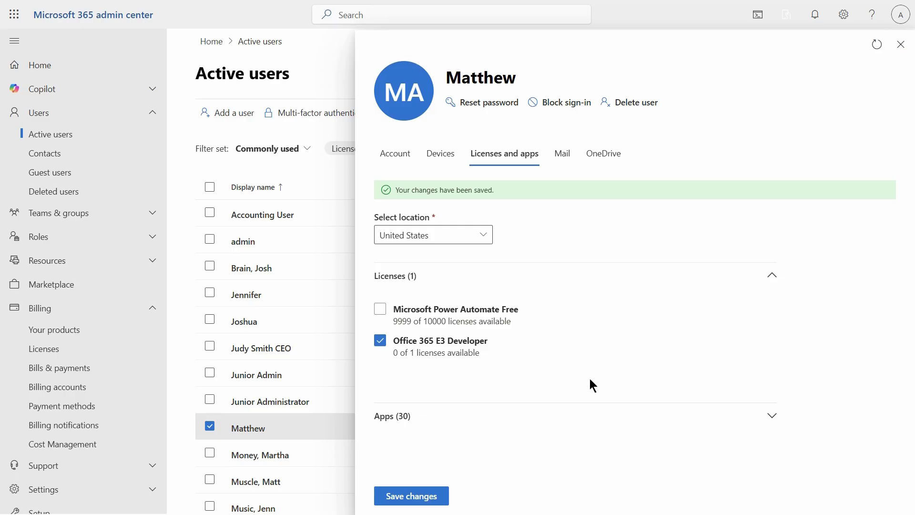
Return to the user's Account tab and select the sign-in username for copying
{"action": "left_click", "coordinate": [562, 157]}
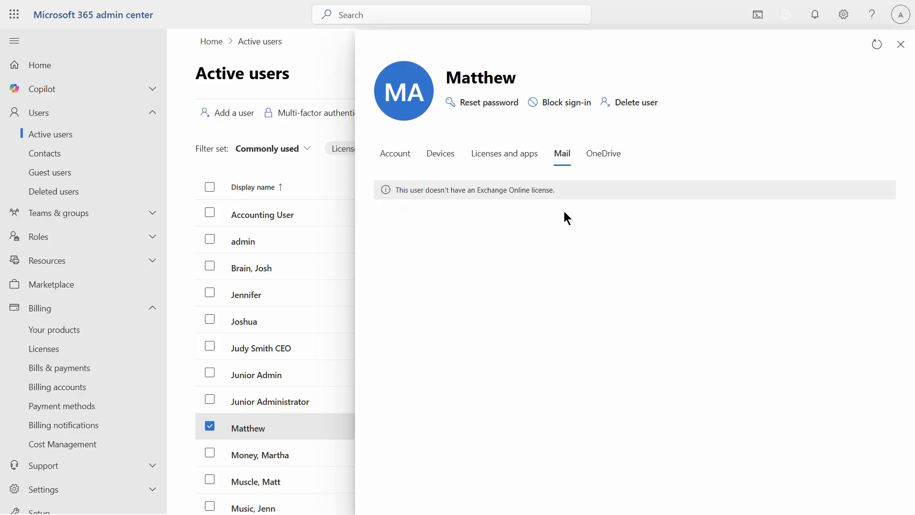
{"action": "left_click", "coordinate": [396, 154]}
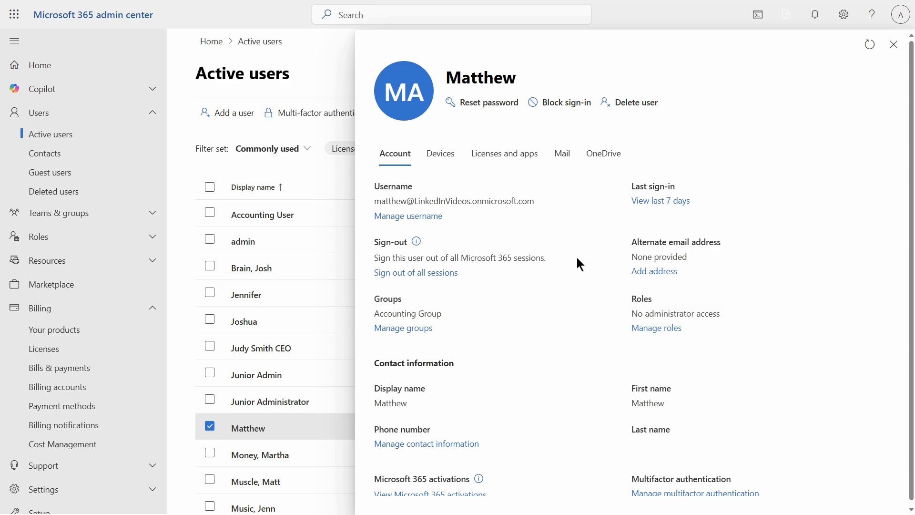
{"action": "left_click_drag", "start_coordinate": [375, 200], "coordinate": [534, 201]}
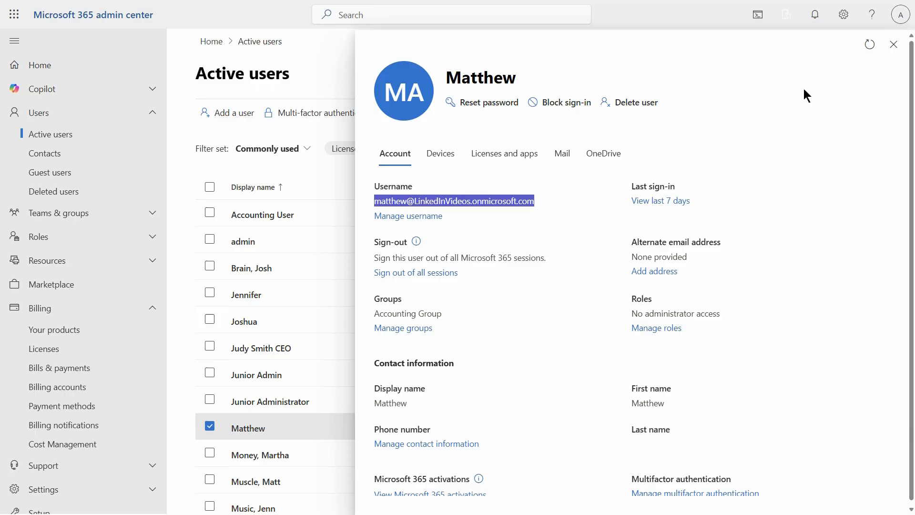
Sign in at office.com with the copied username and the user's password
{"action": "left_click", "coordinate": [894, 44]}
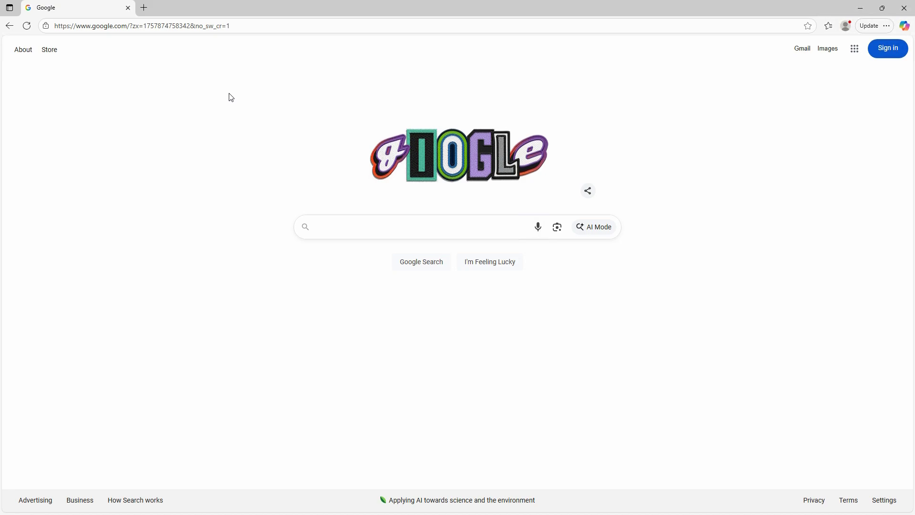
{"action": "left_click", "coordinate": [251, 26]}
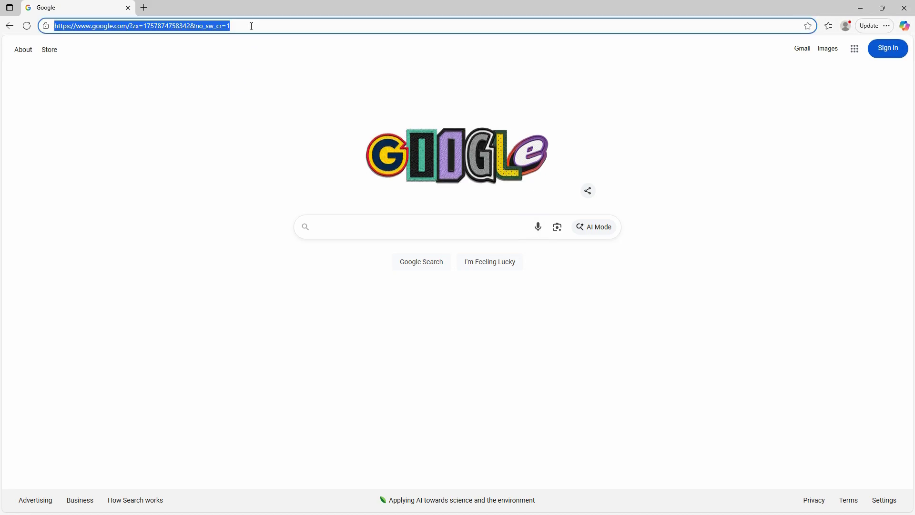
{"action": "type", "text": "office.com"}
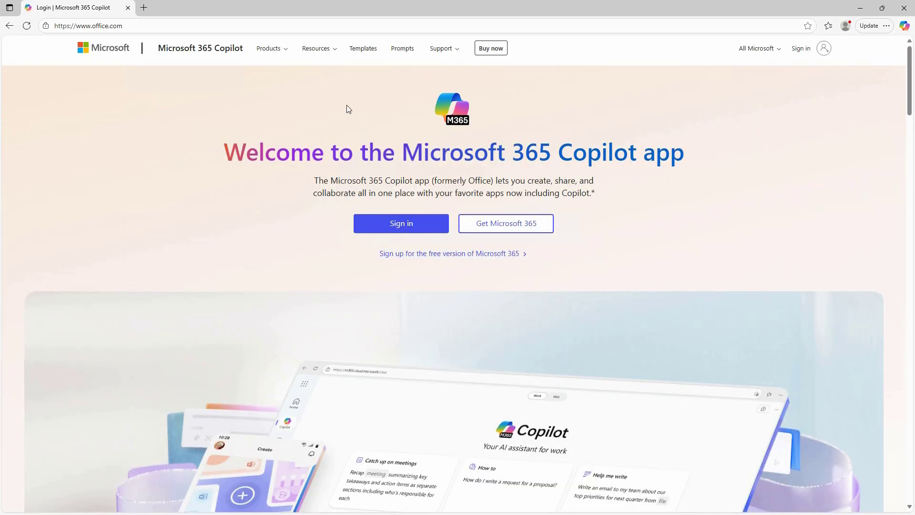
{"action": "left_click", "coordinate": [394, 225]}
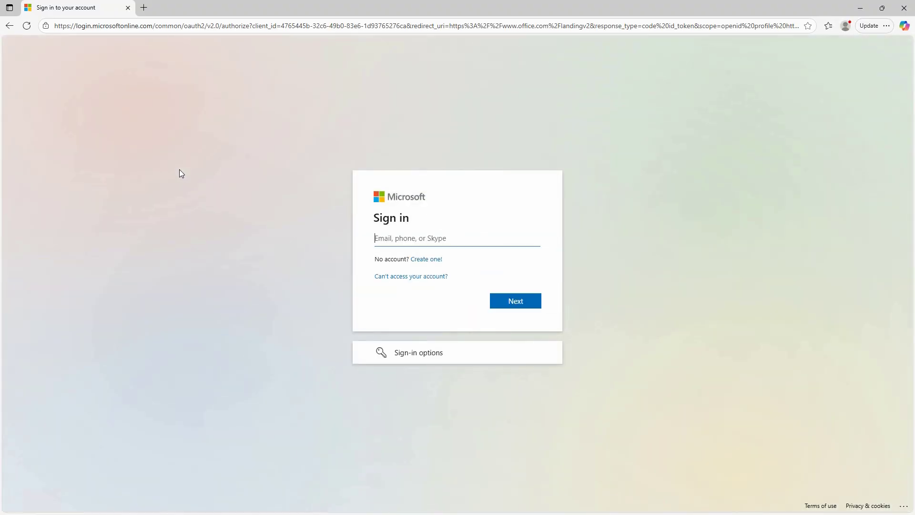
{"action": "key", "text": "ctrl+v"}
{"action": "left_click", "coordinate": [516, 301]}
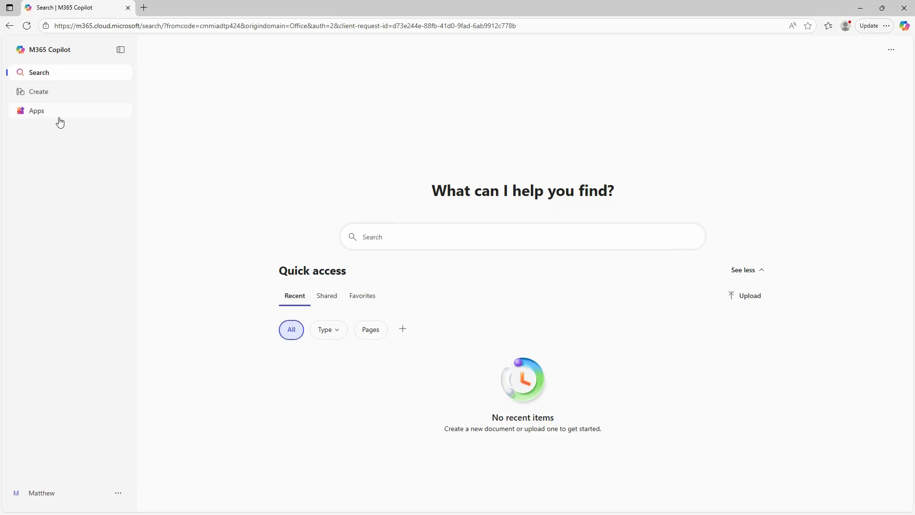
Browse the Apps list and launch Word for the web in a new tab
{"action": "left_click", "coordinate": [43, 115]}
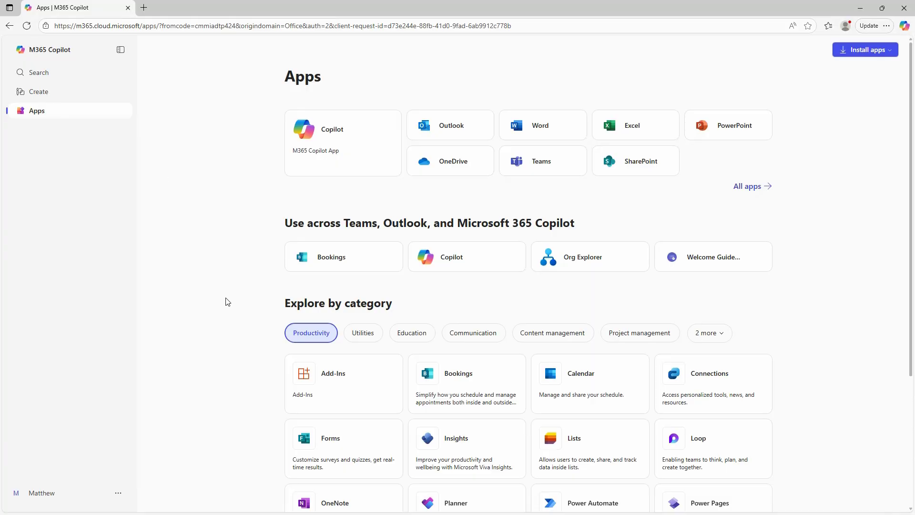
{"action": "scroll", "coordinate": [227, 301], "scroll_direction": "down", "scroll_amount": 3}
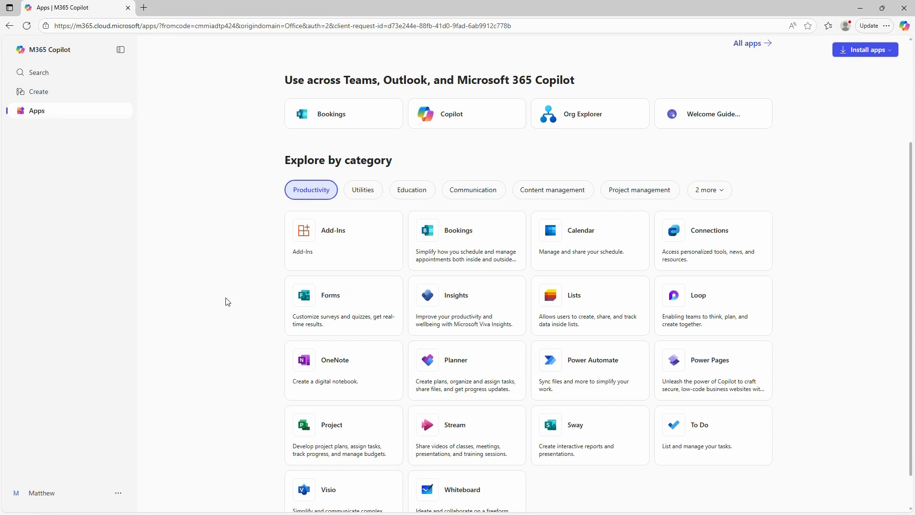
{"action": "scroll", "coordinate": [227, 301], "scroll_direction": "down", "scroll_amount": 1}
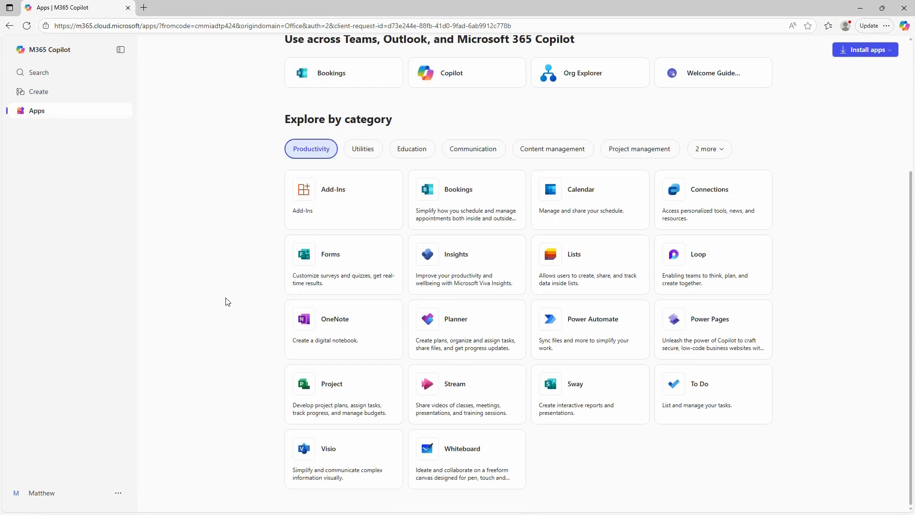
{"action": "scroll", "coordinate": [227, 301], "scroll_direction": "up", "scroll_amount": 4}
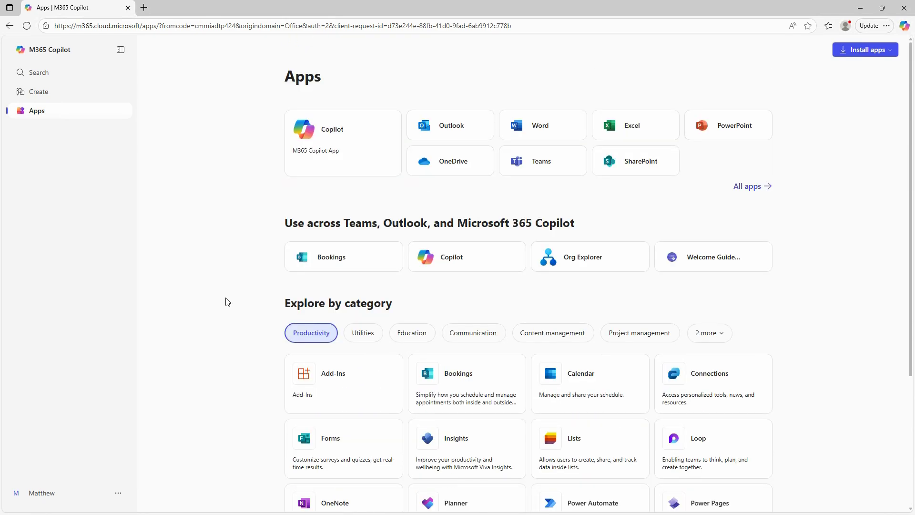
{"action": "left_click", "coordinate": [550, 128]}
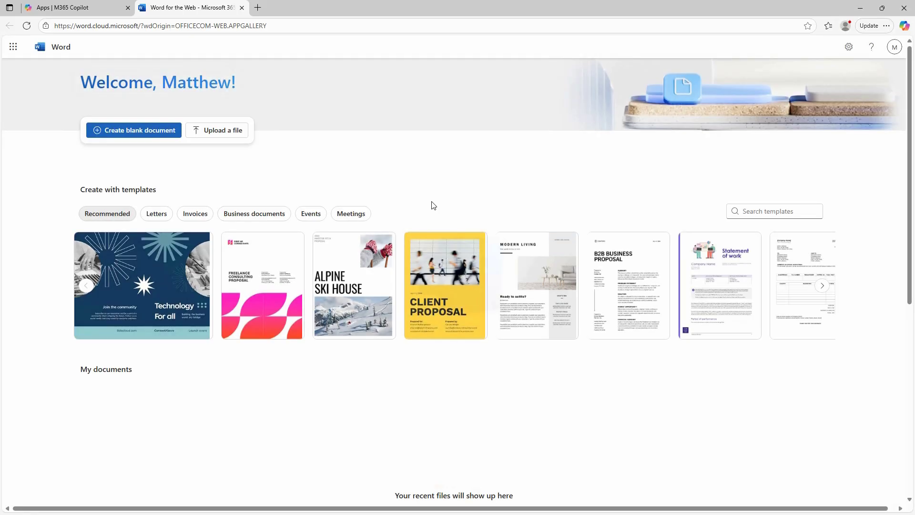
Create a blank Document.docx in Word for the web, then close its tab
{"action": "left_click", "coordinate": [140, 134]}
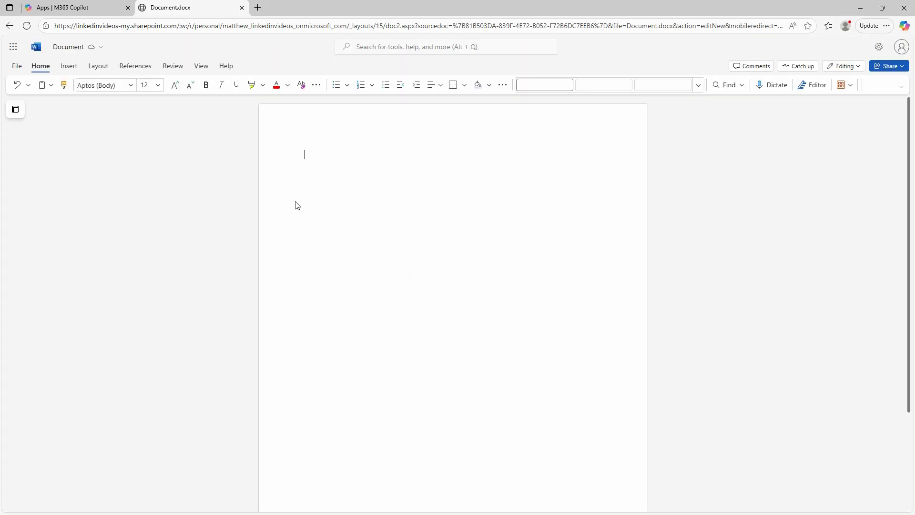
{"action": "left_click", "coordinate": [242, 8]}
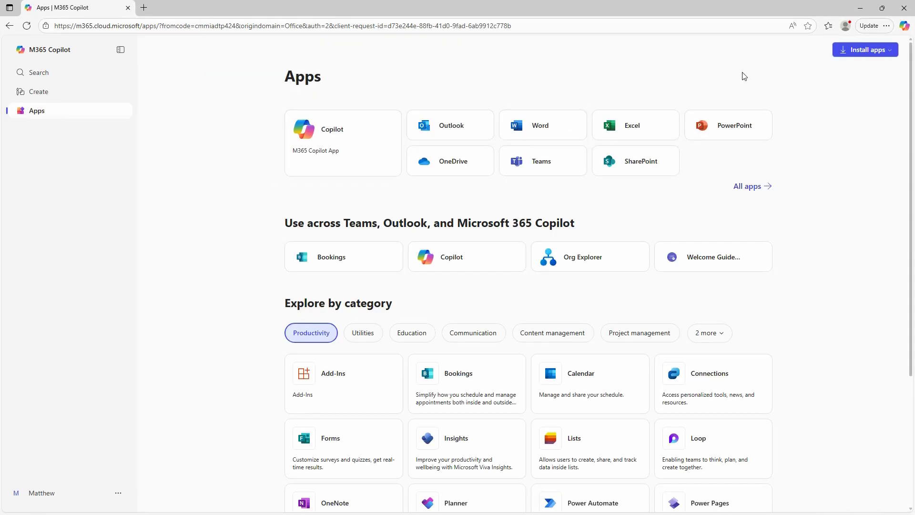
Download OfficeSetup.exe via Install apps > Microsoft 365 apps and run it
{"action": "left_click", "coordinate": [868, 51]}
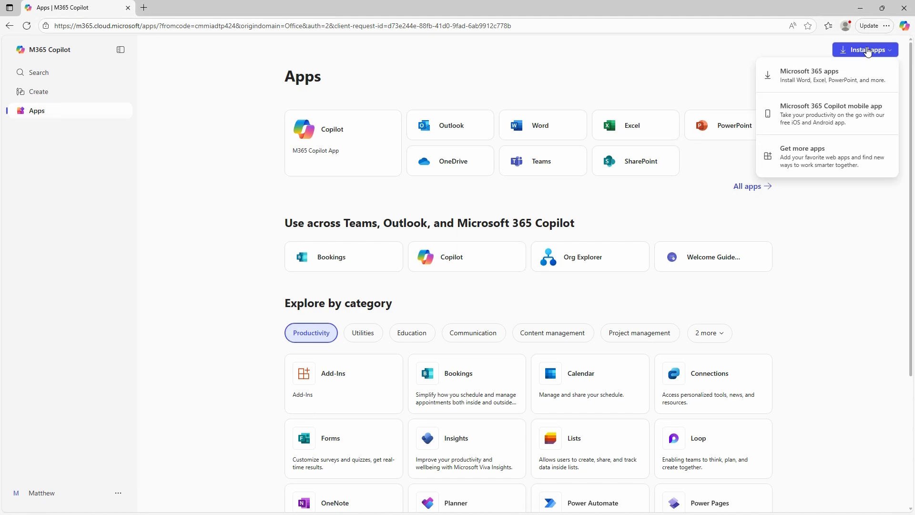
{"action": "left_click", "coordinate": [830, 75]}
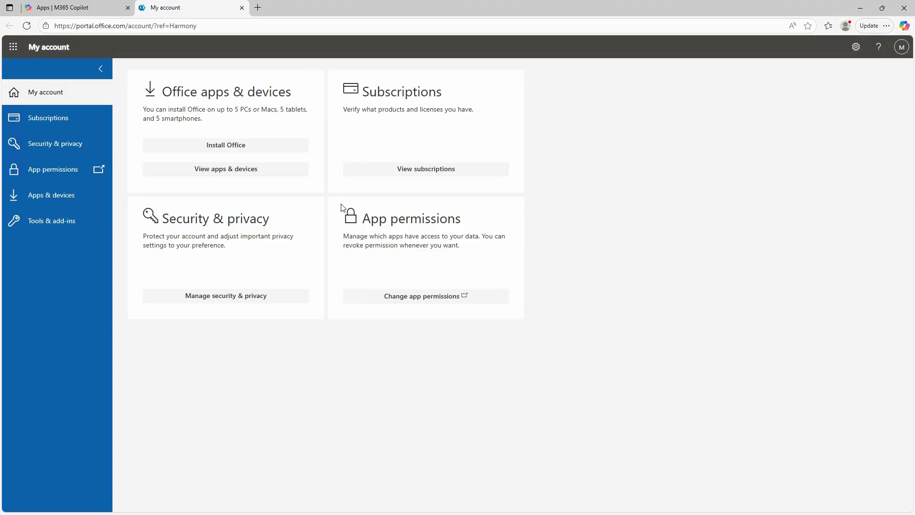
{"action": "left_click", "coordinate": [219, 145]}
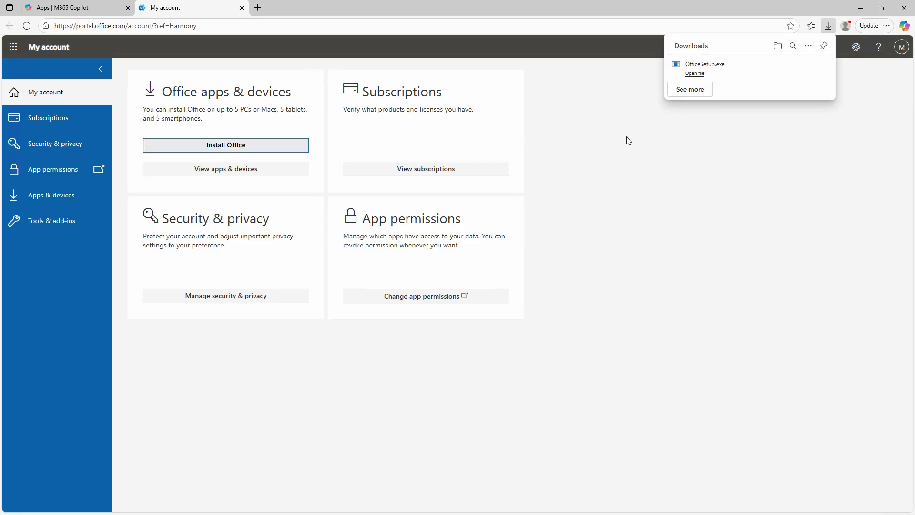
{"action": "left_click", "coordinate": [697, 74]}
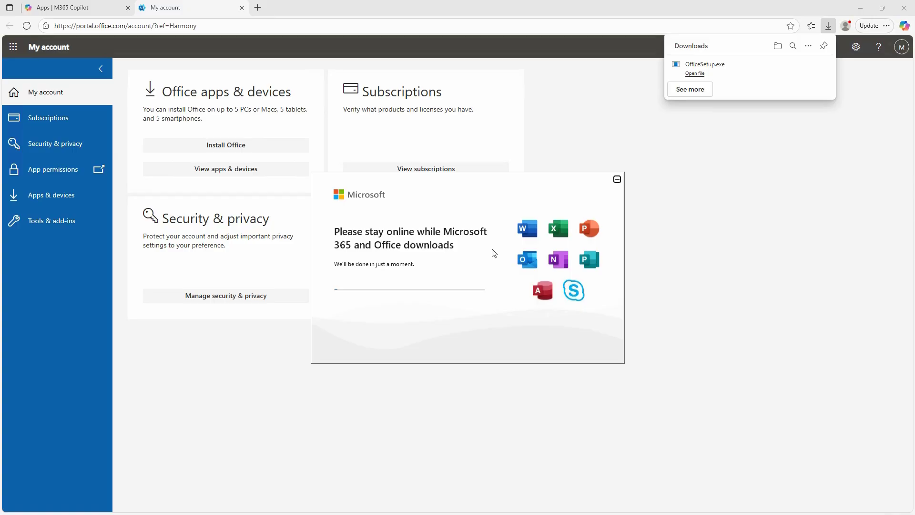
Minimize the browser so the Office installer can be watched until it finishes
{"action": "left_click", "coordinate": [860, 11]}
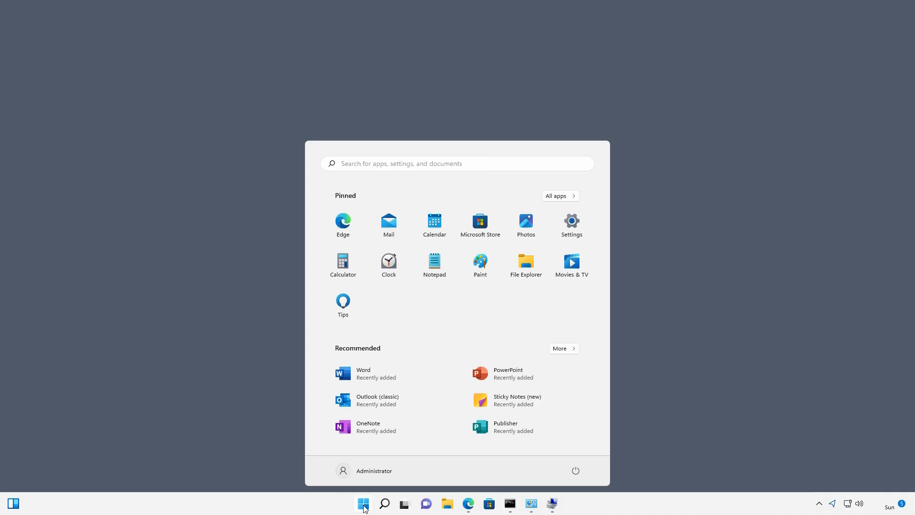
Show all apps in the Start menu and scroll down the list to Word
{"action": "left_click", "coordinate": [562, 197]}
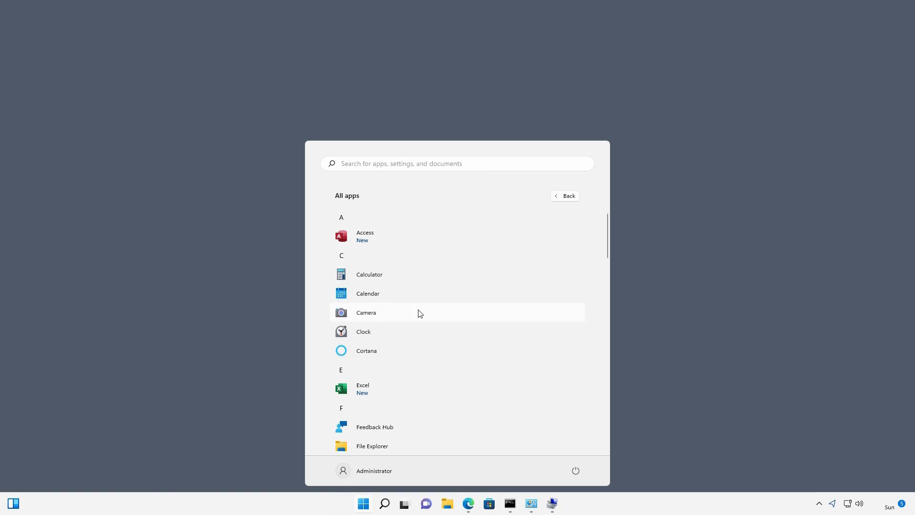
{"action": "scroll", "coordinate": [420, 314], "scroll_direction": "down", "scroll_amount": 6}
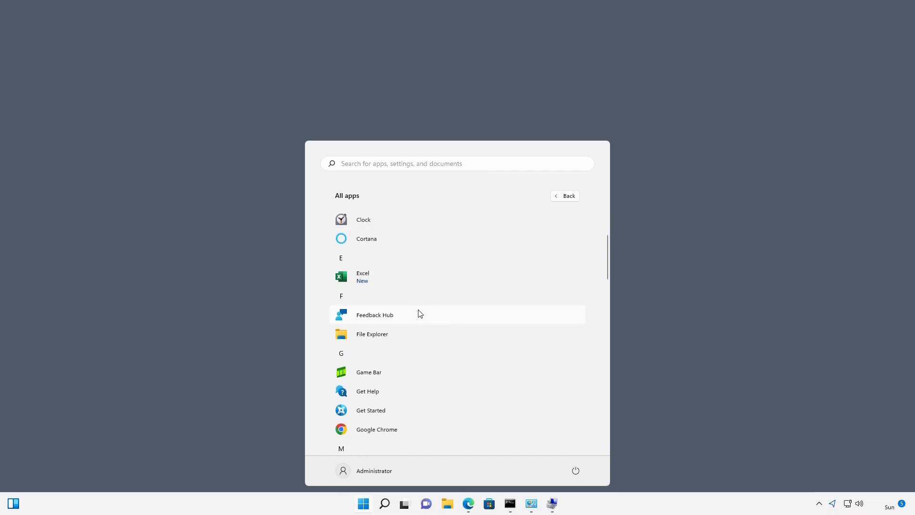
{"action": "scroll", "coordinate": [420, 313], "scroll_direction": "down", "scroll_amount": 1}
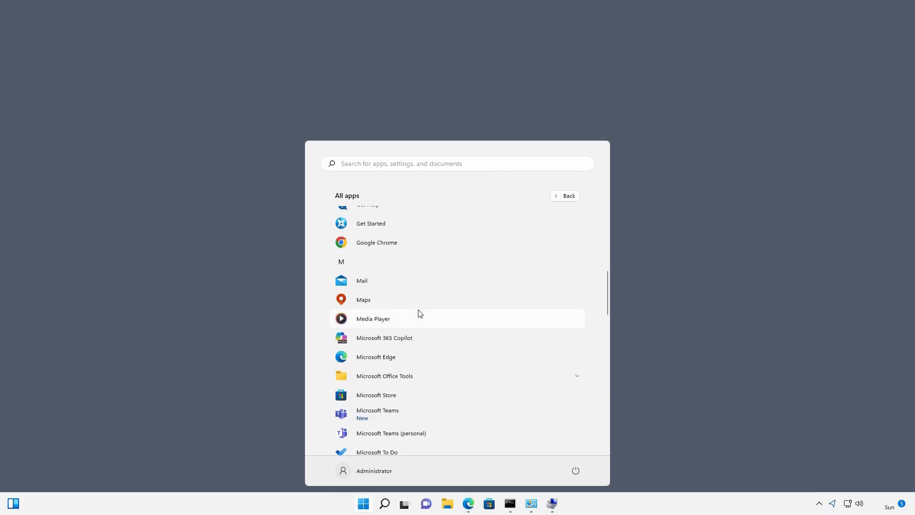
{"action": "scroll", "coordinate": [420, 313], "scroll_direction": "down", "scroll_amount": 3}
{"action": "scroll", "coordinate": [420, 313], "scroll_direction": "down", "scroll_amount": 2}
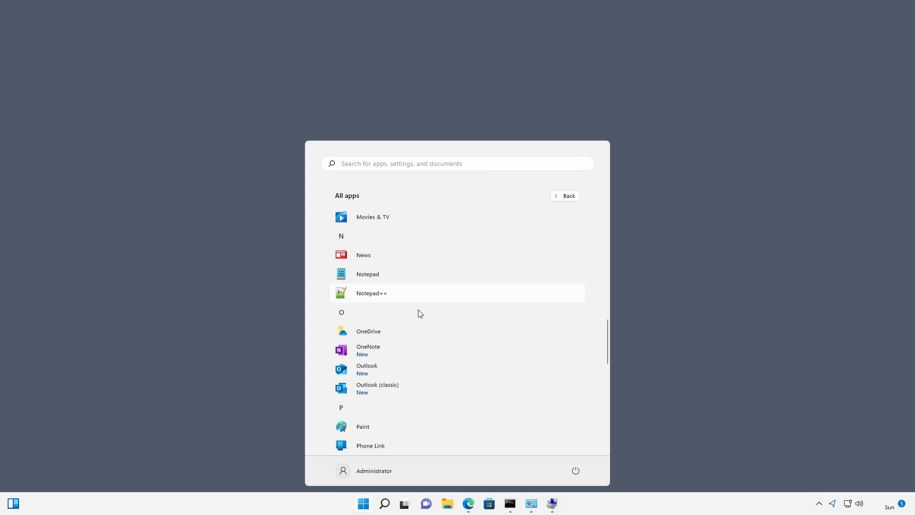
{"action": "scroll", "coordinate": [420, 313], "scroll_direction": "down", "scroll_amount": 5}
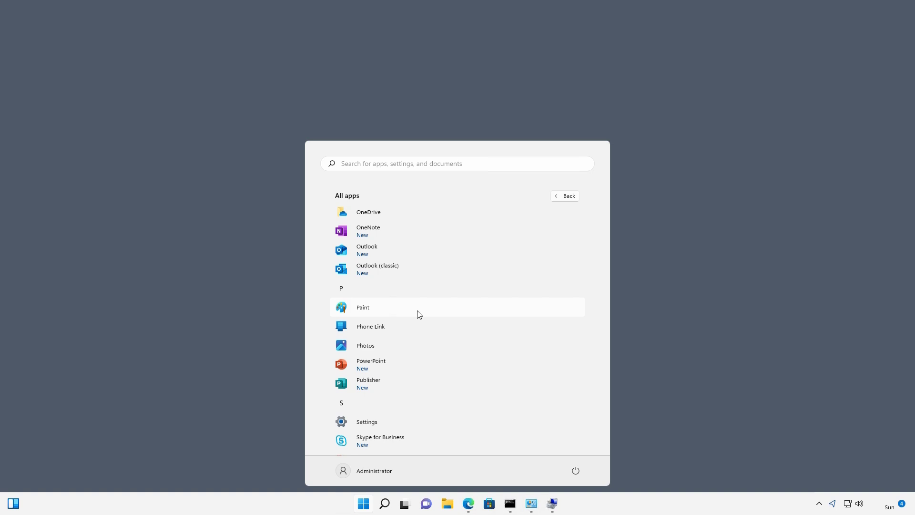
{"action": "scroll", "coordinate": [419, 323], "scroll_direction": "down", "scroll_amount": 5}
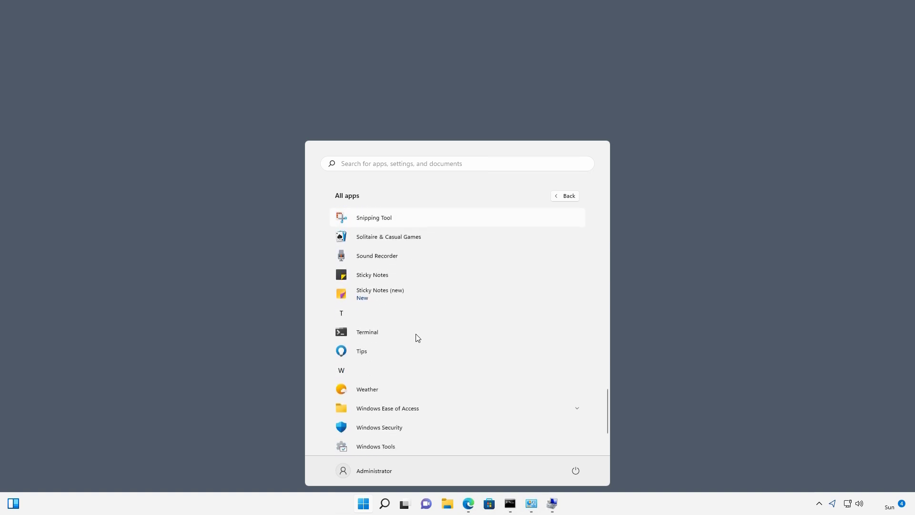
{"action": "scroll", "coordinate": [418, 338], "scroll_direction": "down", "scroll_amount": 1}
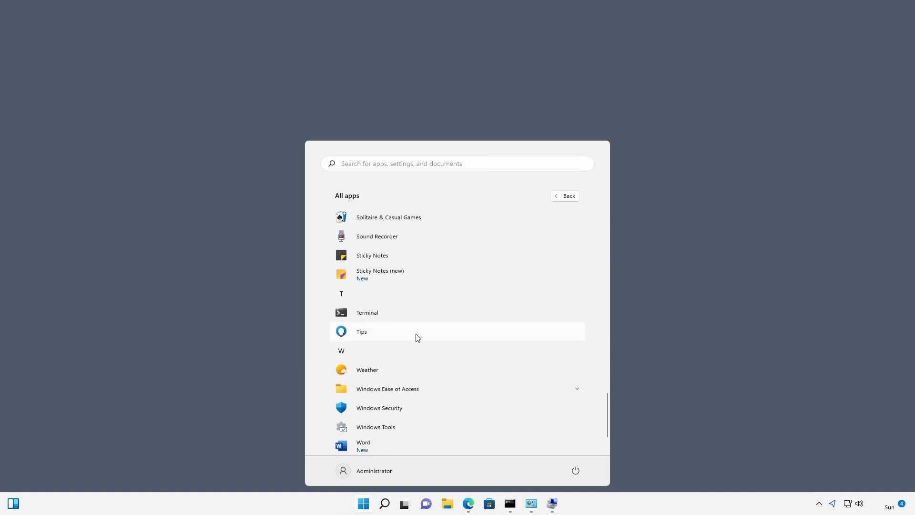
{"action": "scroll", "coordinate": [417, 337], "scroll_direction": "down", "scroll_amount": 1}
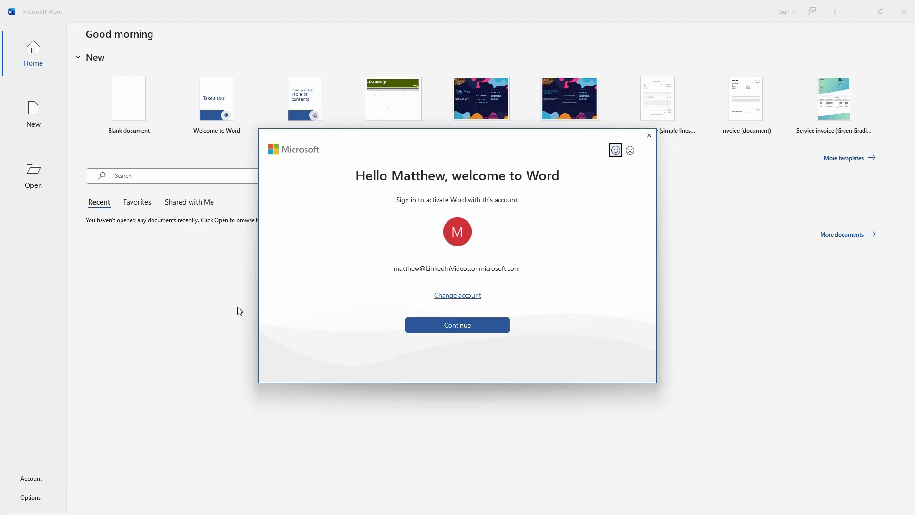
Activate Word with this account for all apps, accept the licence agreement and close the privacy notice
{"action": "left_click", "coordinate": [434, 326]}
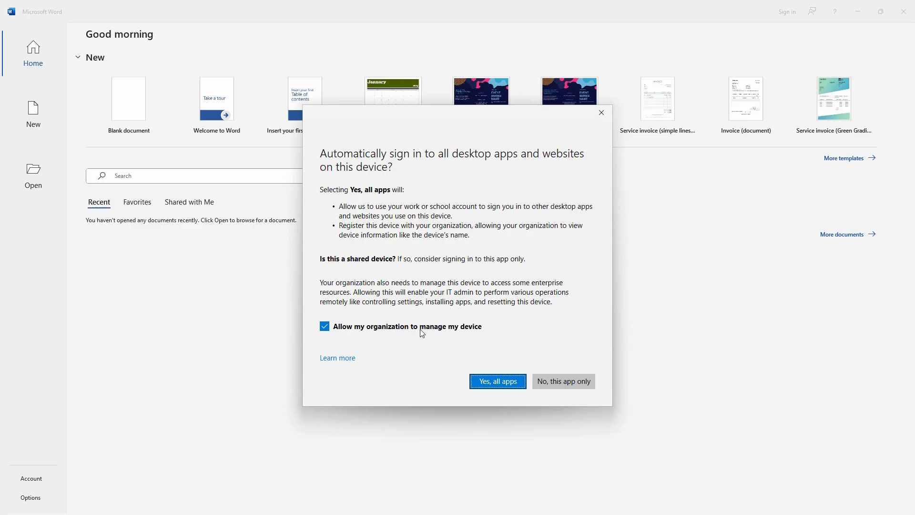
{"action": "left_click", "coordinate": [498, 382]}
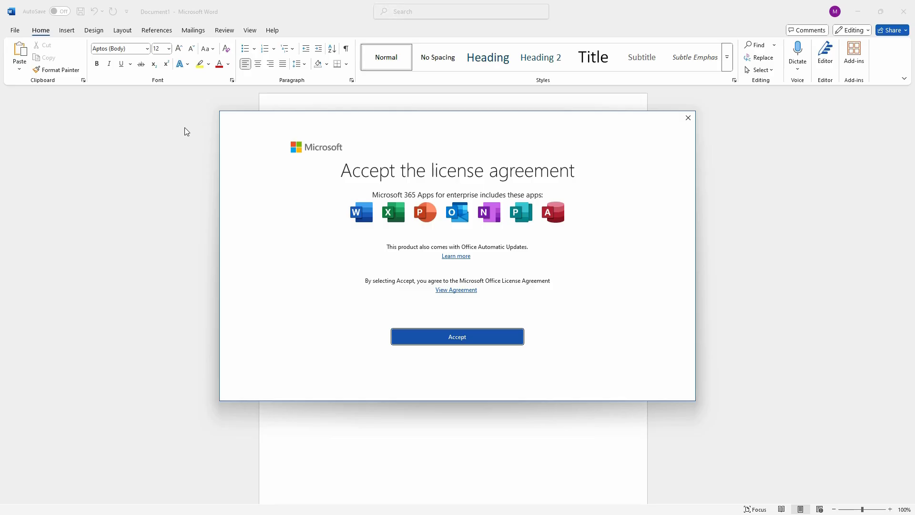
{"action": "left_click", "coordinate": [426, 339]}
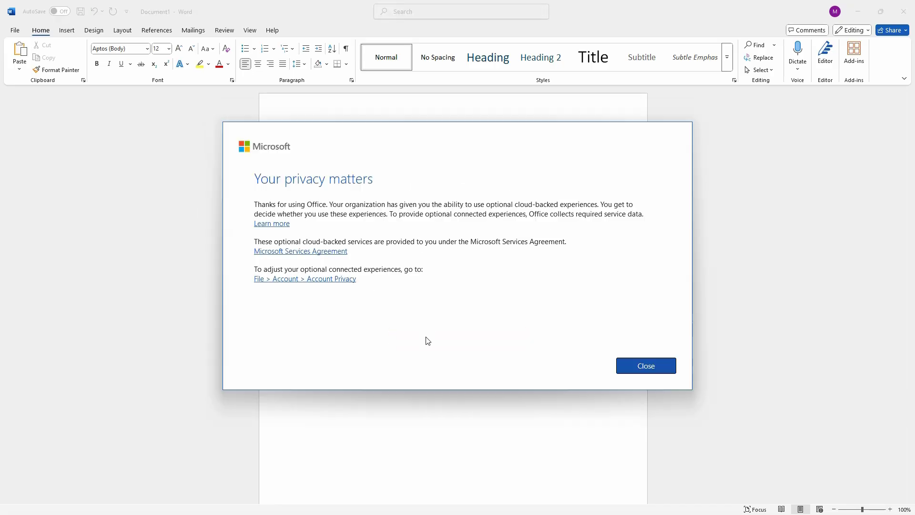
{"action": "left_click", "coordinate": [648, 368]}
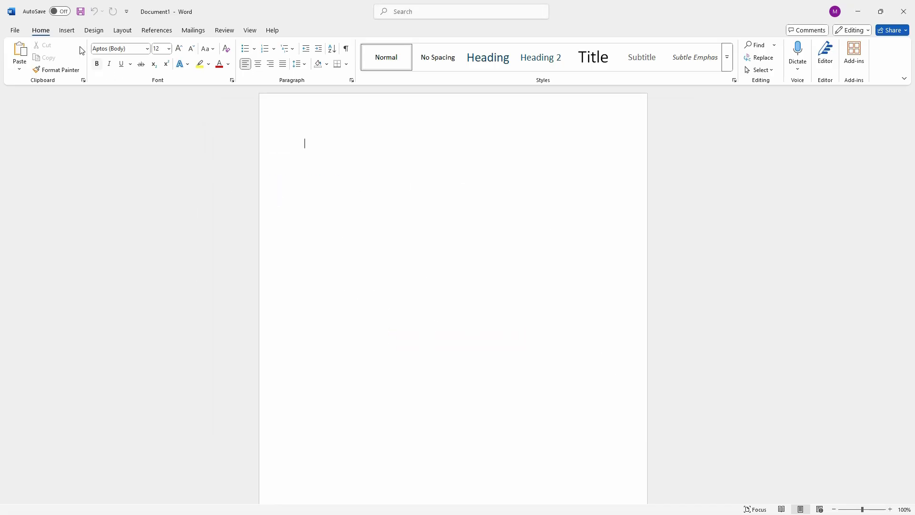
Open Word's File backstage and go to Account to check the subscription product
{"action": "left_click", "coordinate": [13, 31]}
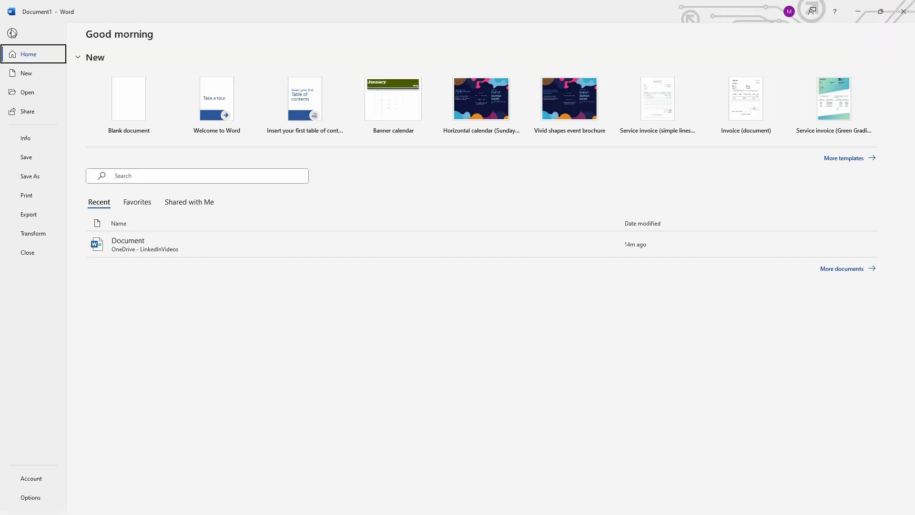
{"action": "left_click", "coordinate": [37, 478]}
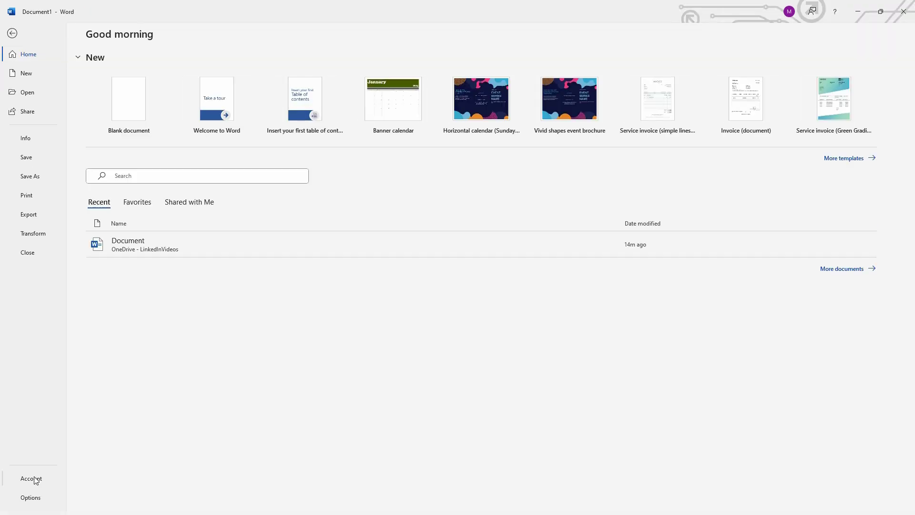